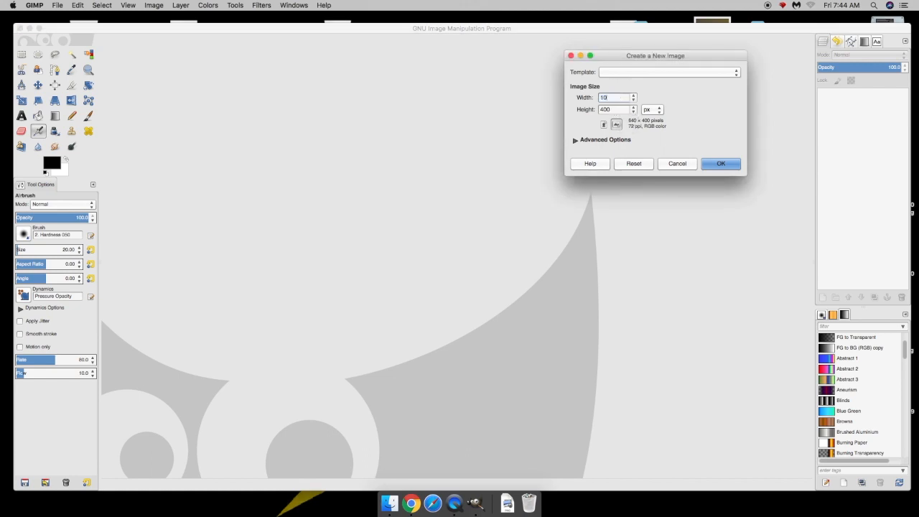
Create a new image 1000 px wide and 1000 px high
click(620, 109)
text(10)
click(731, 165)
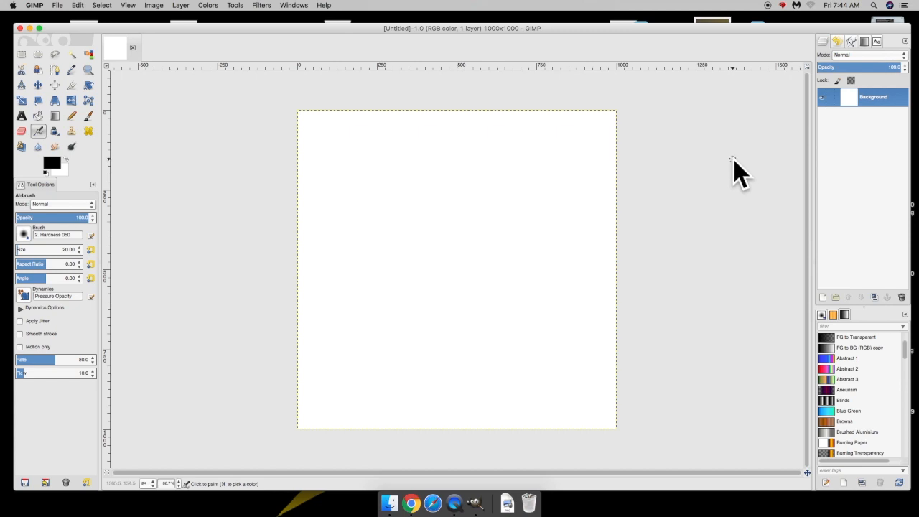
Save the image as "drop shadow lesson" in the Pictures folder
key(super)
key(super+o)
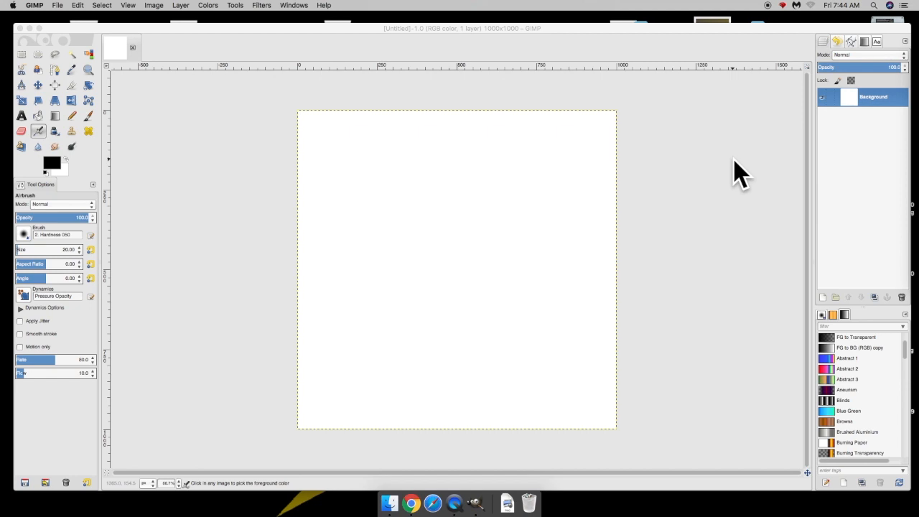
key(super+s)
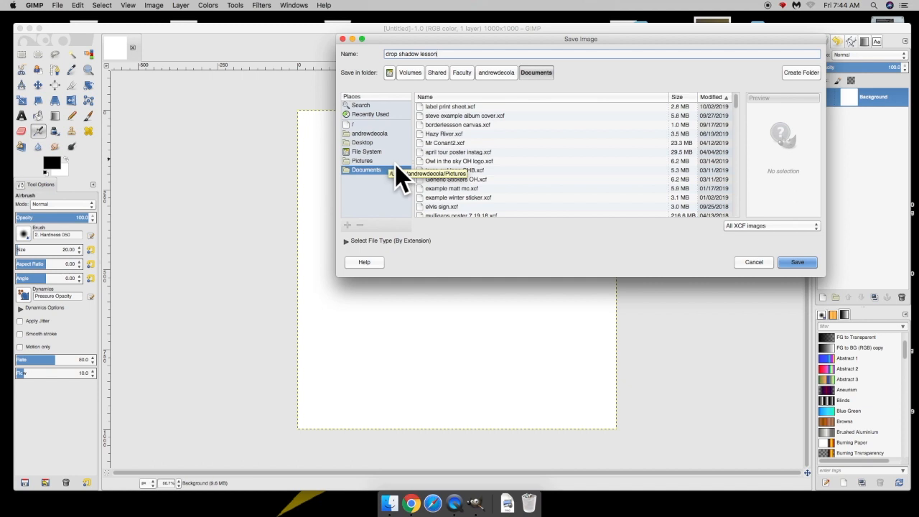
click(377, 161)
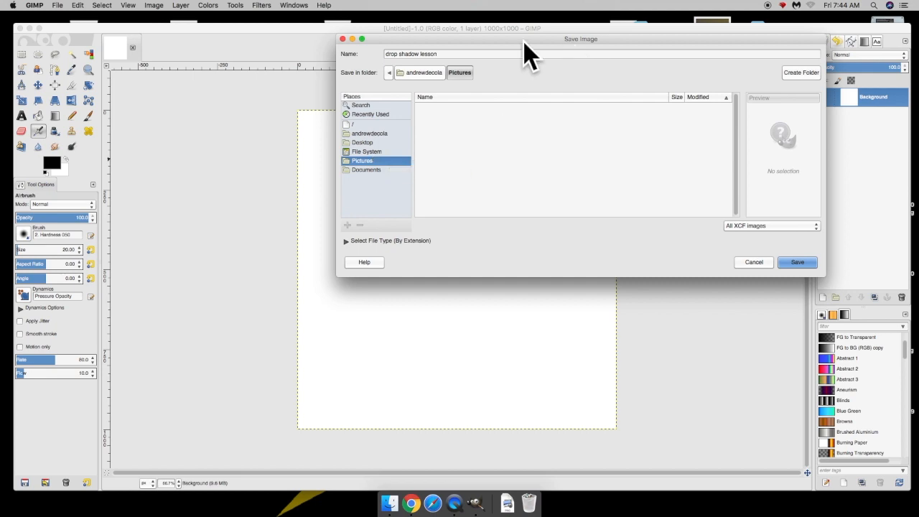
click(489, 53)
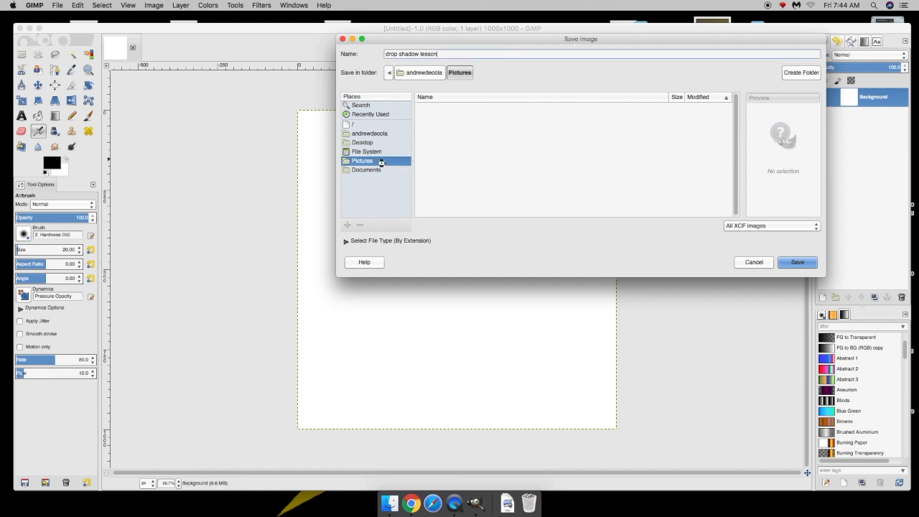
click(809, 263)
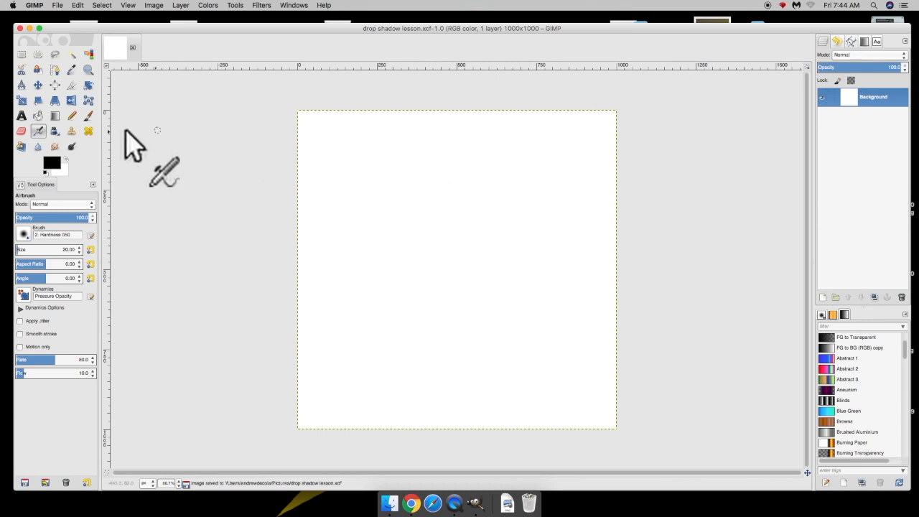
Add the text "Example" in 100 px Sans inside a text box about 844 × 304 px in the canvas's upper half
click(22, 117)
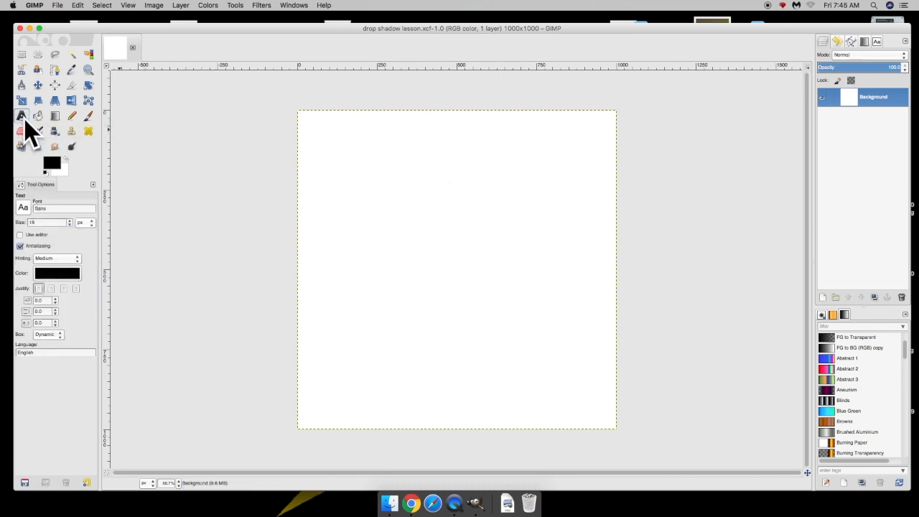
click(55, 208)
double_click(52, 223)
text(100)
drag(323, 183, 593, 280)
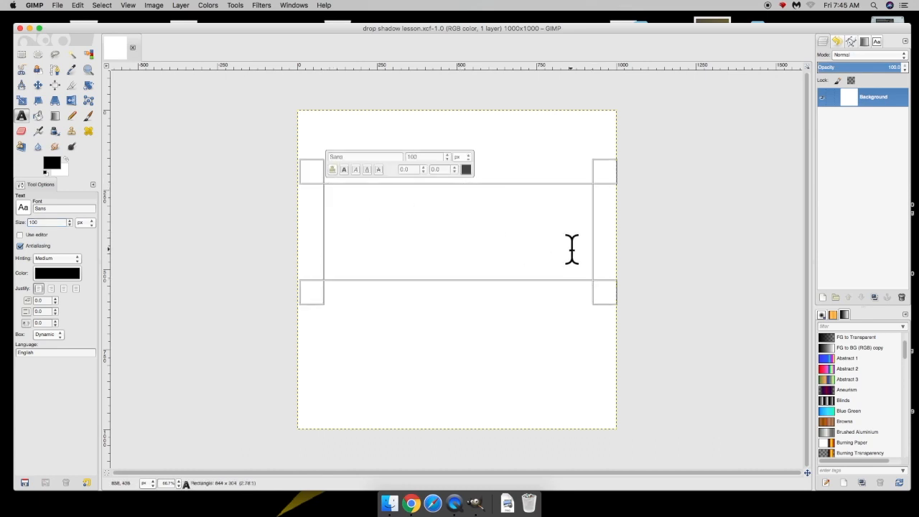
text(Example)
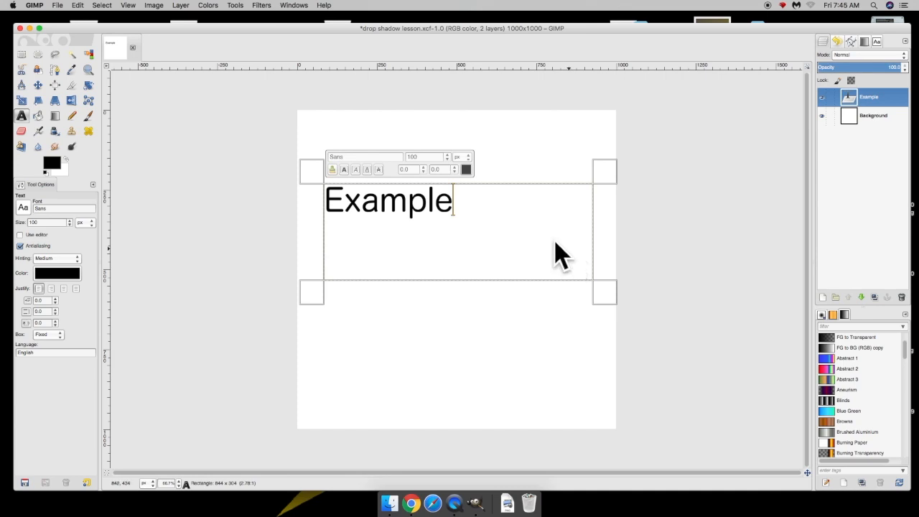
drag(329, 118, 538, 174)
click(495, 227)
key(super+shift+a)
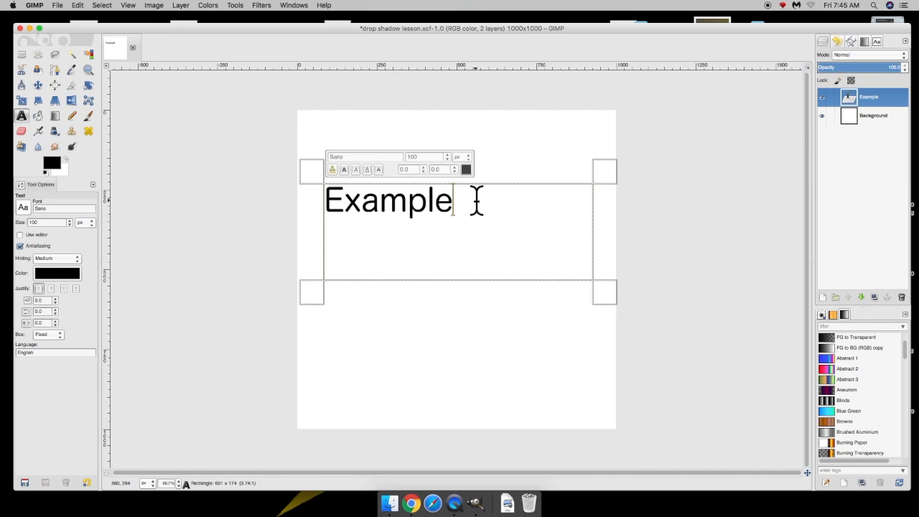
click(104, 6)
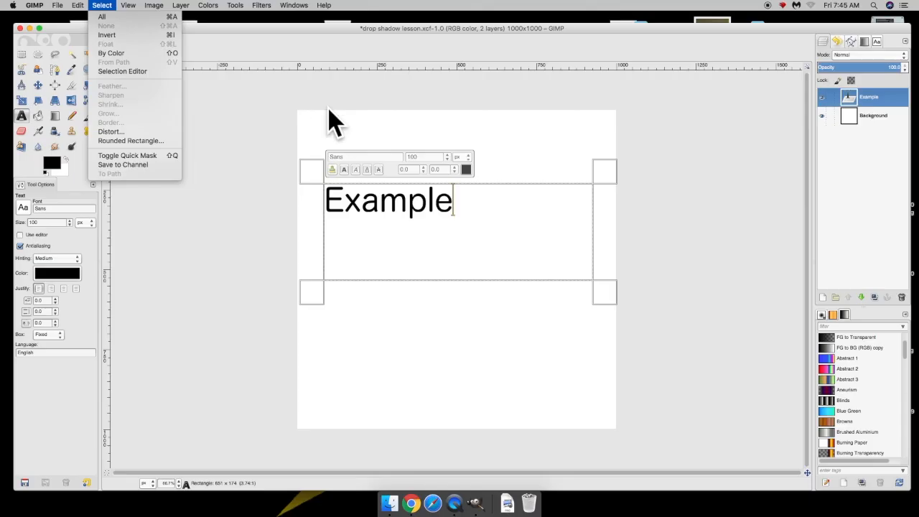
Select the empty area around the letters on the text layer with Fuzzy Select and clear the selection
click(63, 51)
click(54, 54)
click(71, 54)
click(389, 235)
click(101, 5)
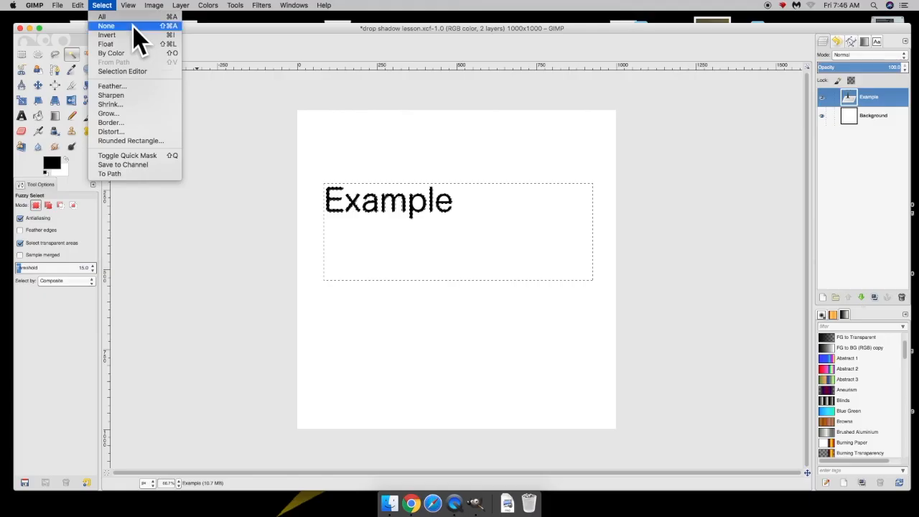
click(267, 51)
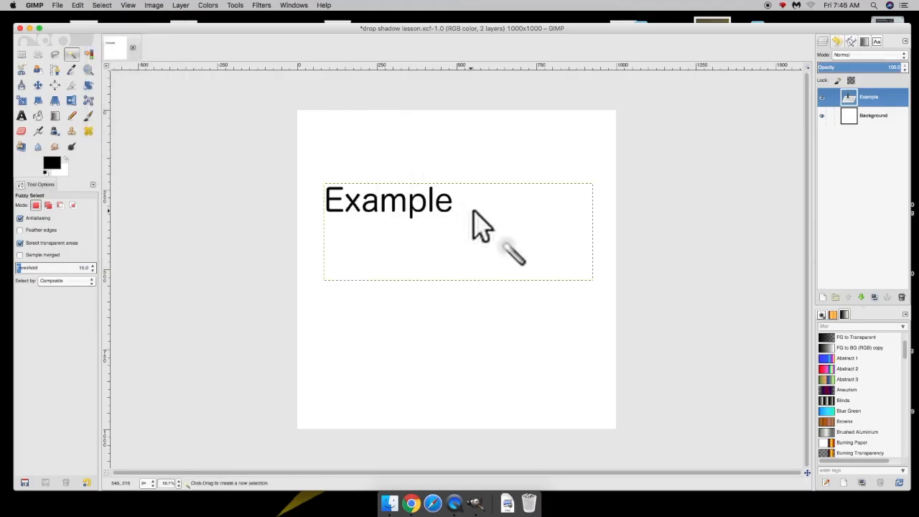
key(ctrl+shift)
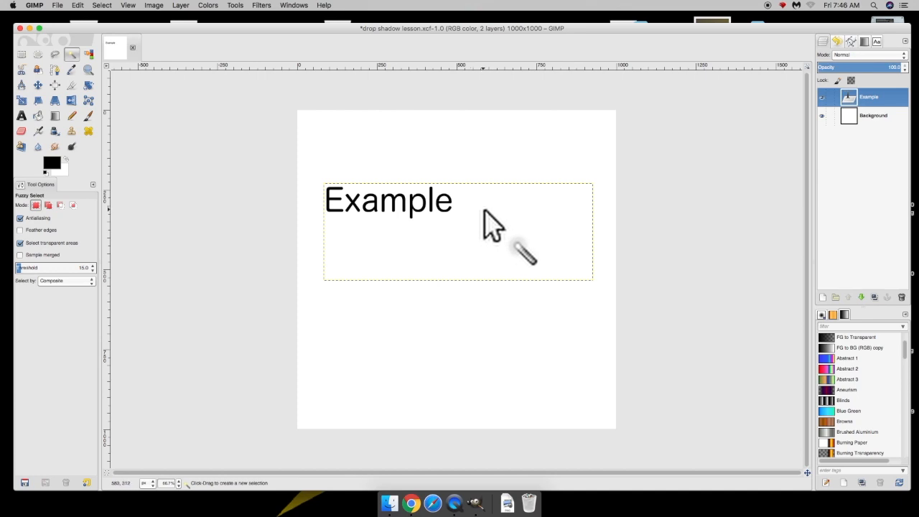
Open the Drop Shadow filter for the Example text layer and place its dialog beside the text
click(258, 5)
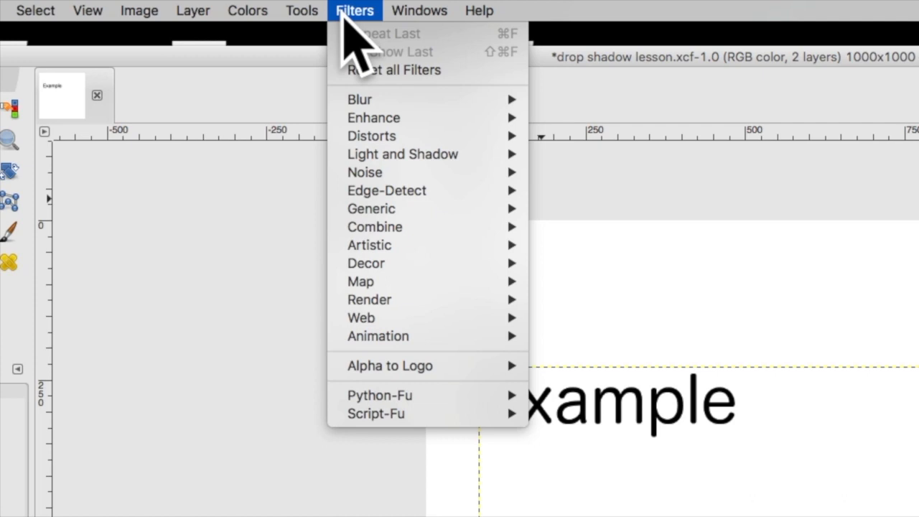
mouse_move(406, 152)
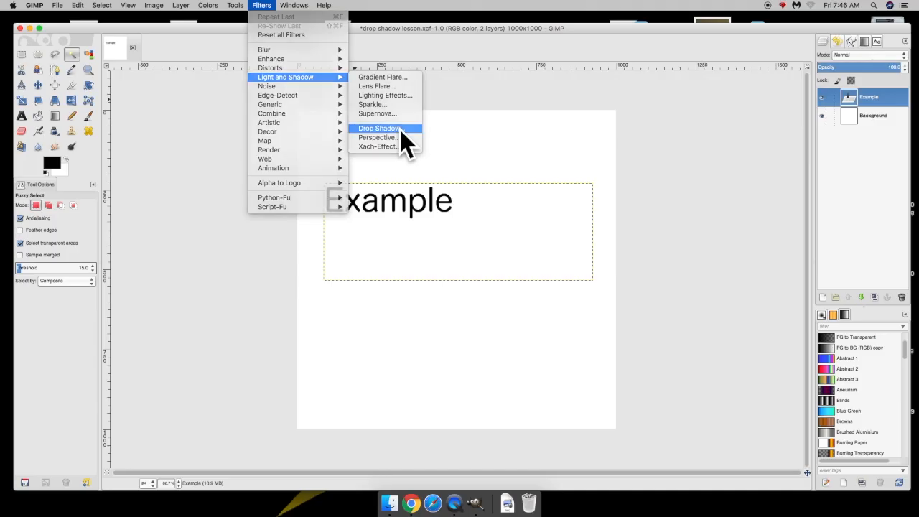
click(630, 262)
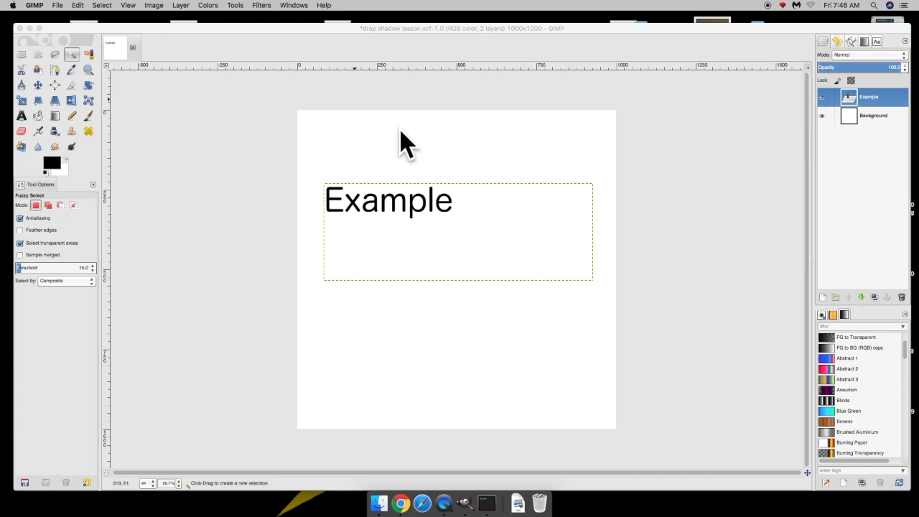
drag(418, 30, 428, 258)
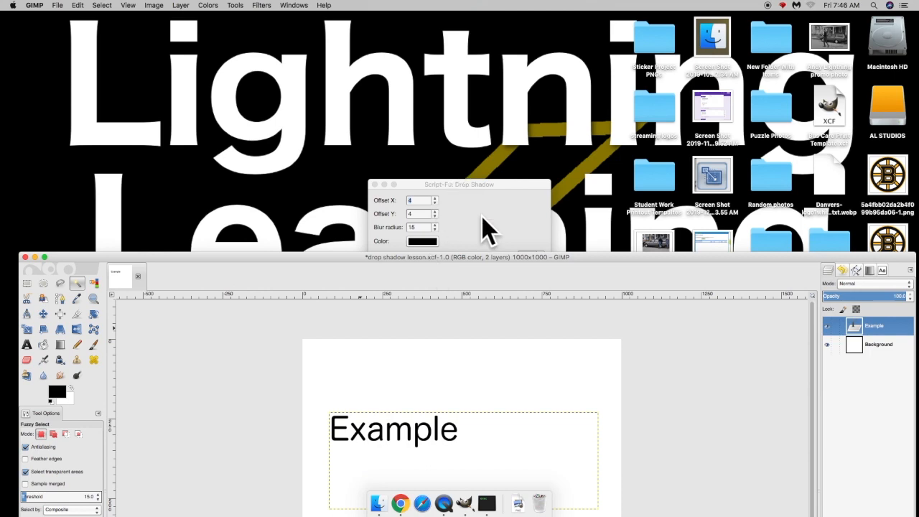
mouse_move(506, 271)
mouse_down()
mouse_move(503, 123)
mouse_move(490, 268)
mouse_up()
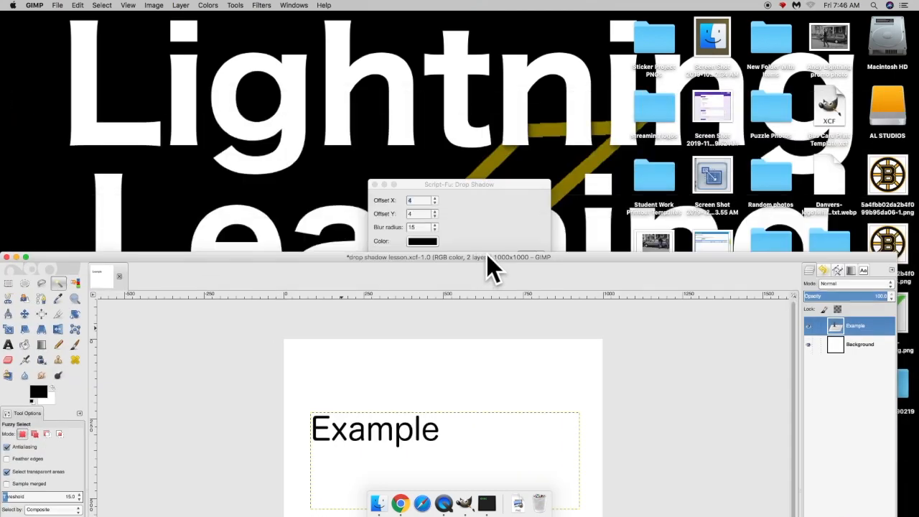
drag(485, 184, 126, 20)
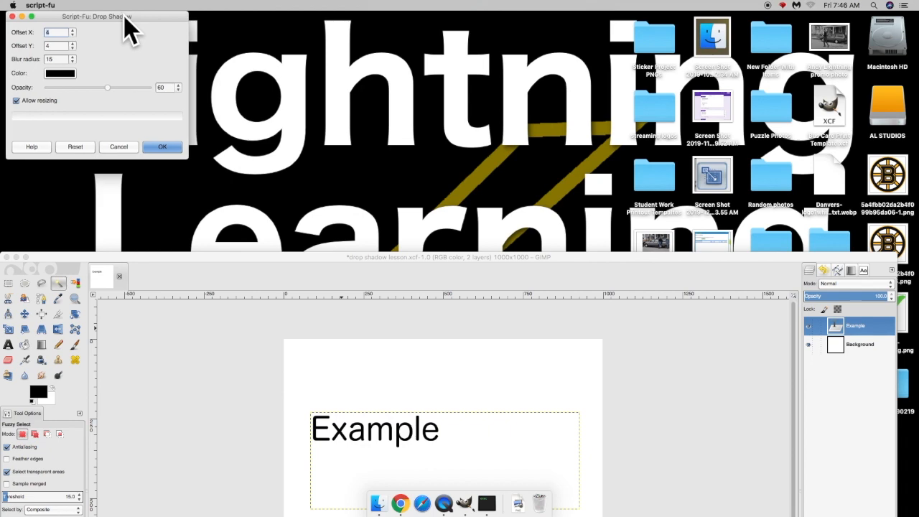
drag(298, 267, 404, 131)
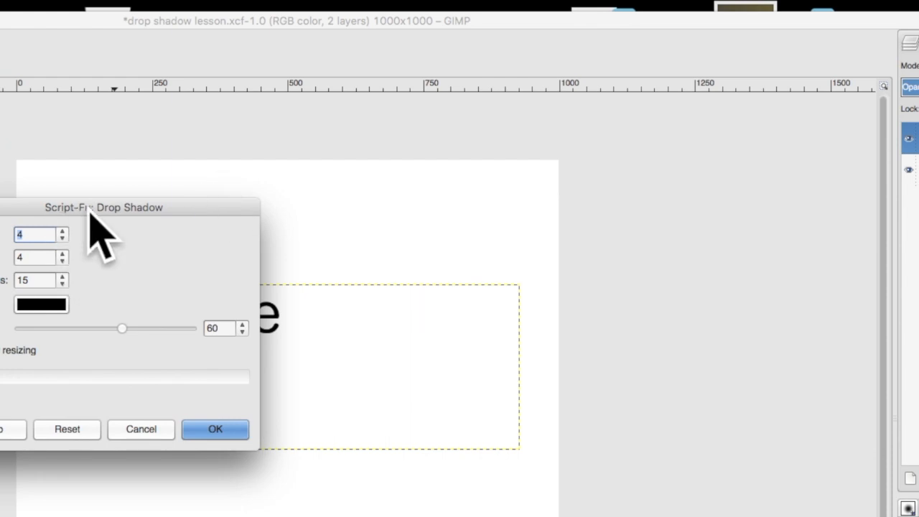
drag(326, 139, 637, 88)
Keep both shadow offsets at 4 and the blur radius at 15, and turn off Allow resizing
click(560, 168)
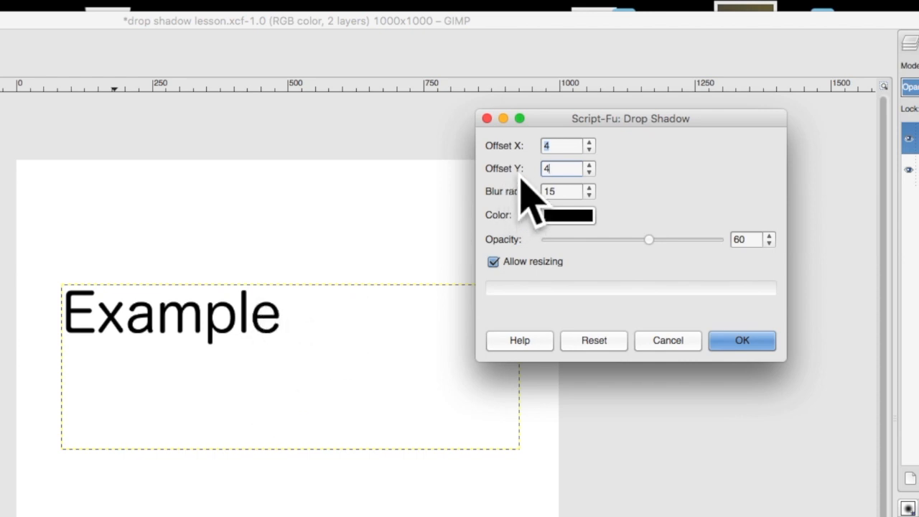
click(566, 146)
click(570, 191)
click(493, 262)
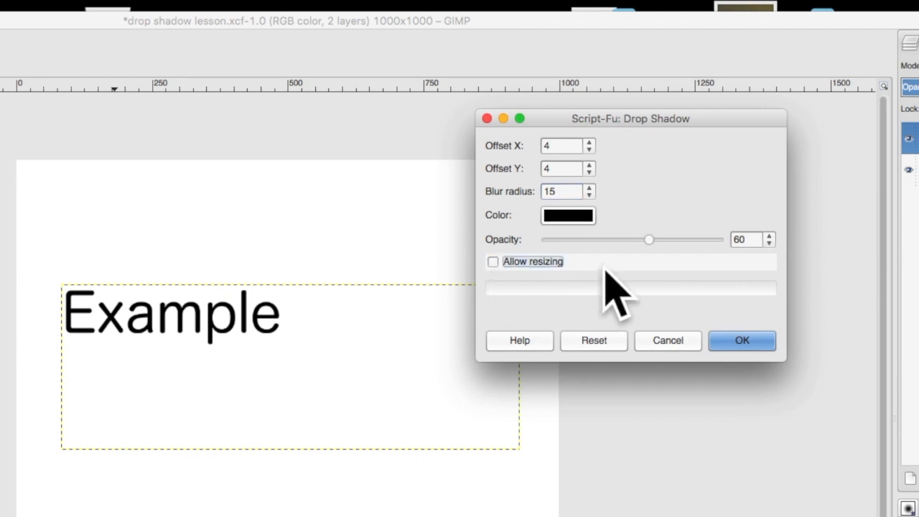
click(494, 262)
Set the shadow color to bright yellow, fcff00
click(568, 217)
drag(569, 217, 644, 127)
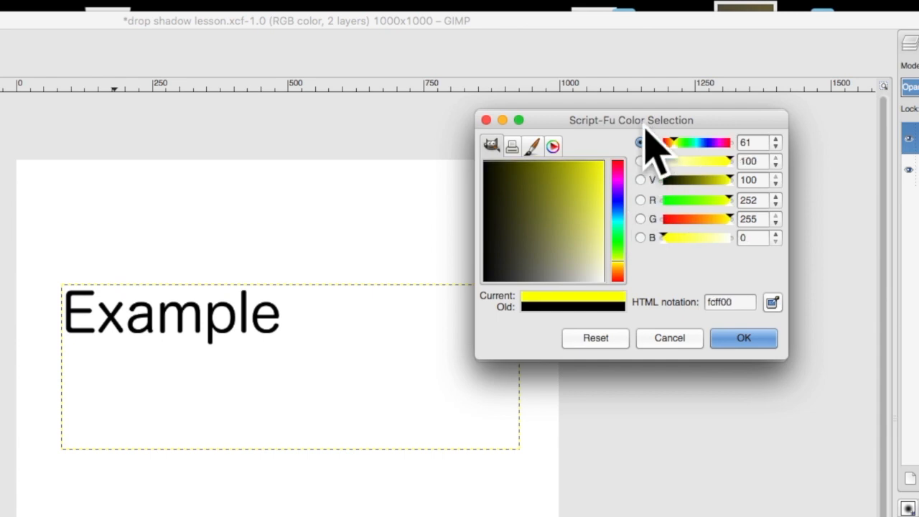
click(738, 359)
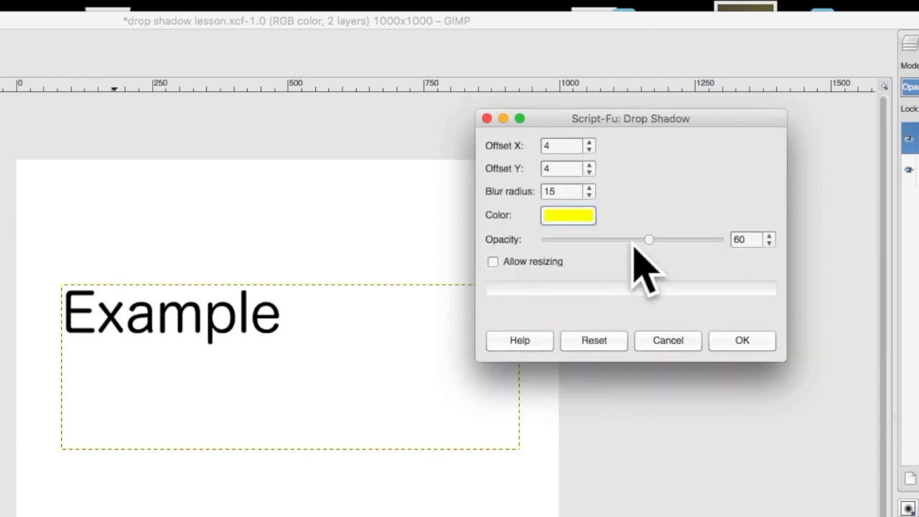
Try shadow opacities of 100 and 0, and return the opacity to 60
drag(649, 239, 734, 239)
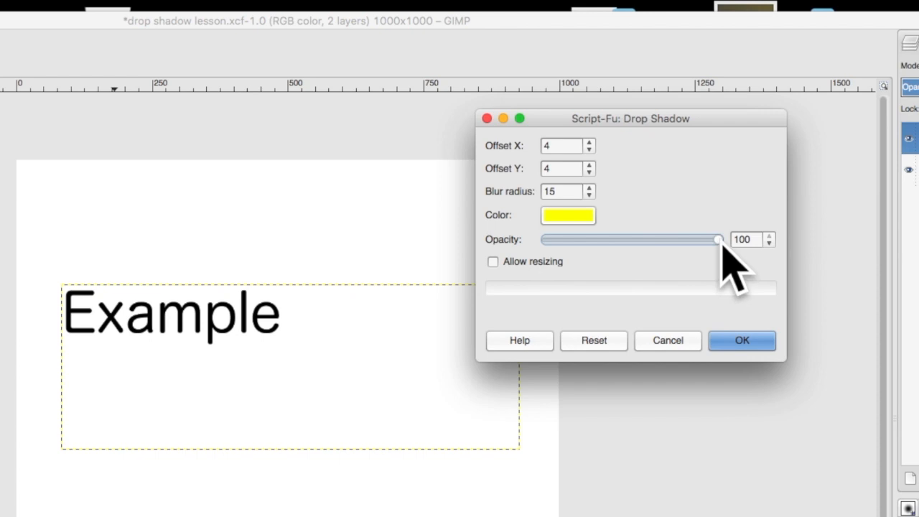
drag(718, 241, 504, 248)
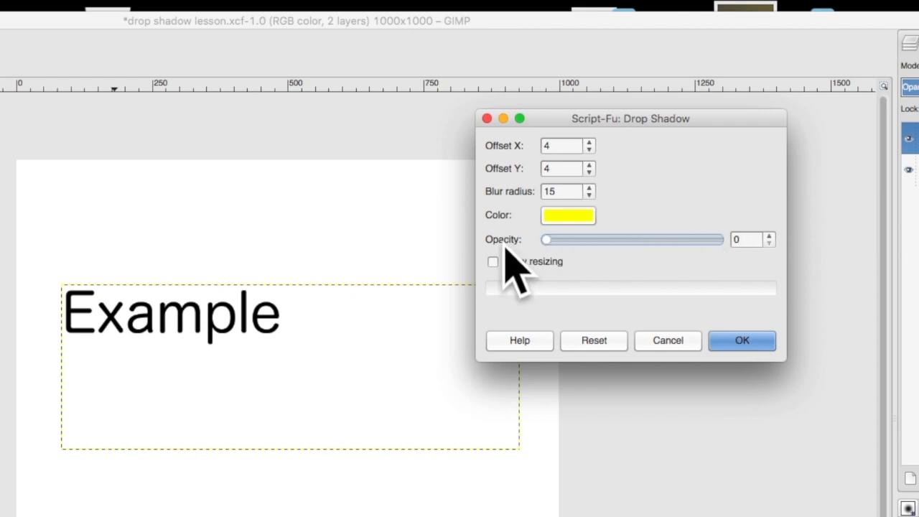
drag(505, 248, 648, 241)
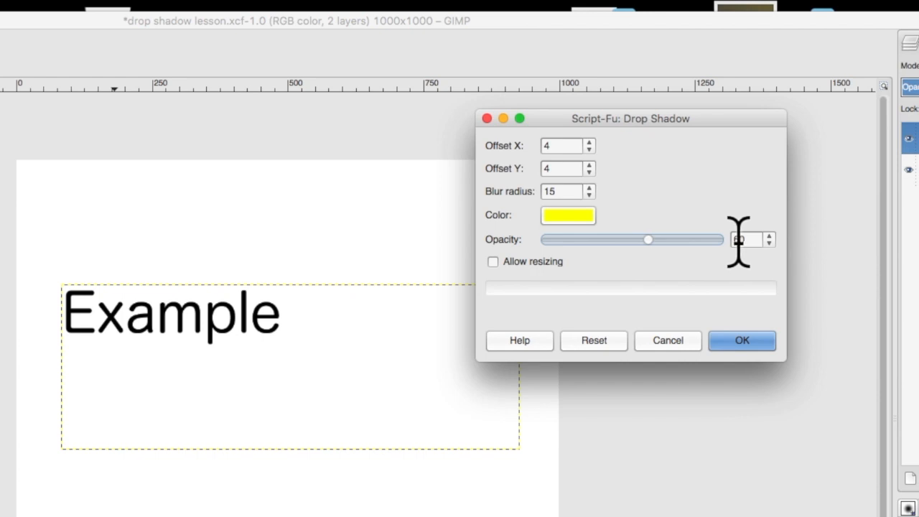
Apply the yellow drop shadow to the text with offsets of 4, blur radius 15 and opacity 60
click(567, 146)
click(567, 191)
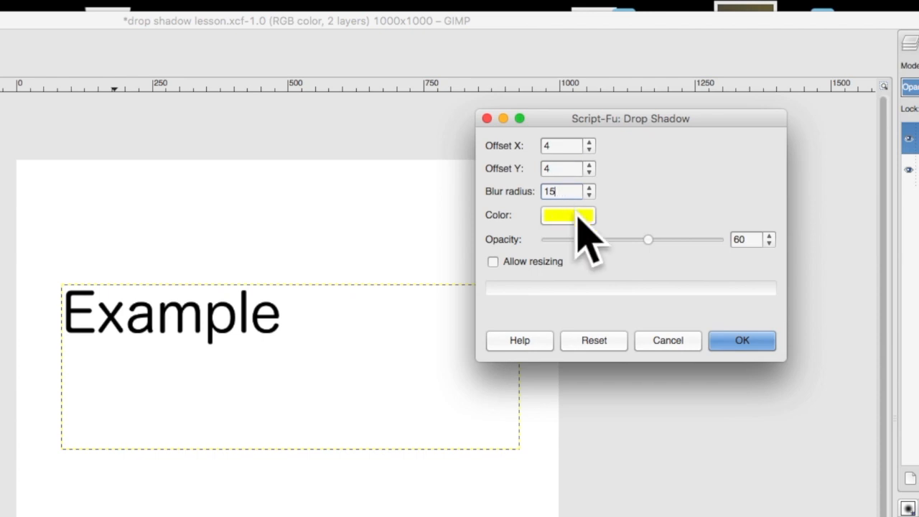
click(648, 241)
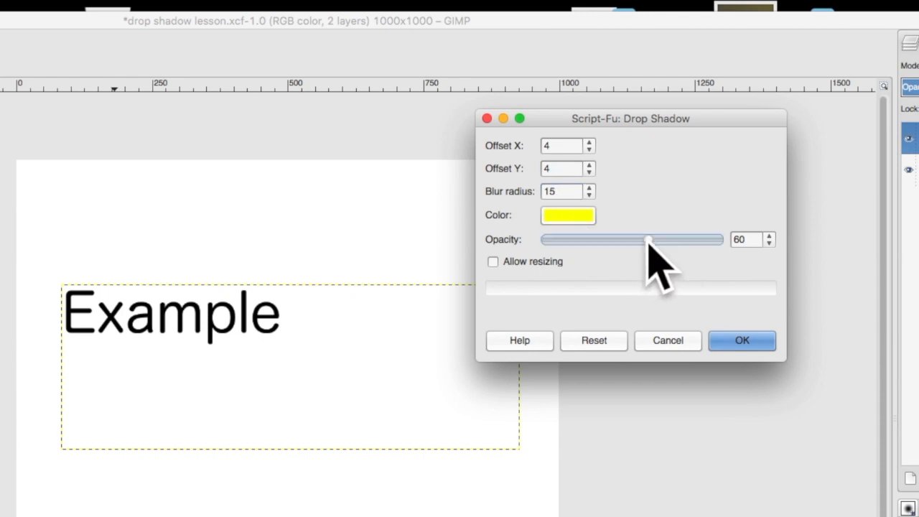
click(769, 236)
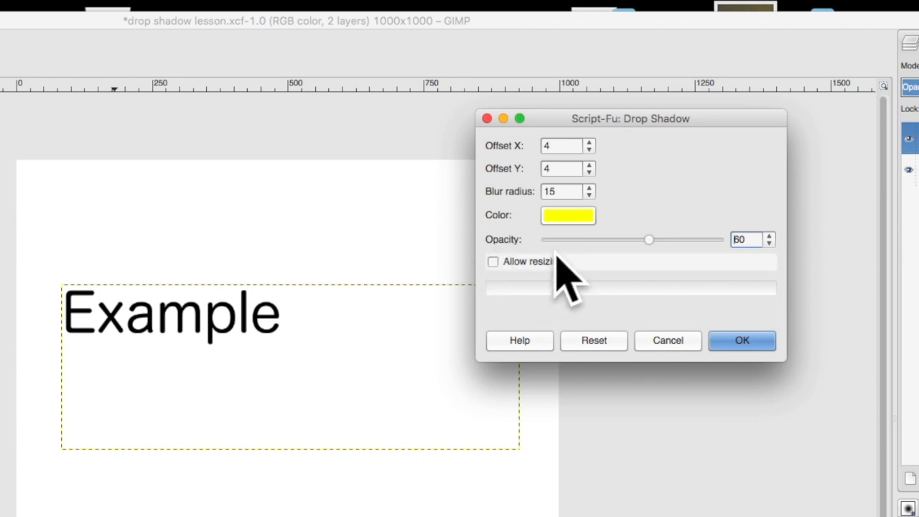
click(734, 341)
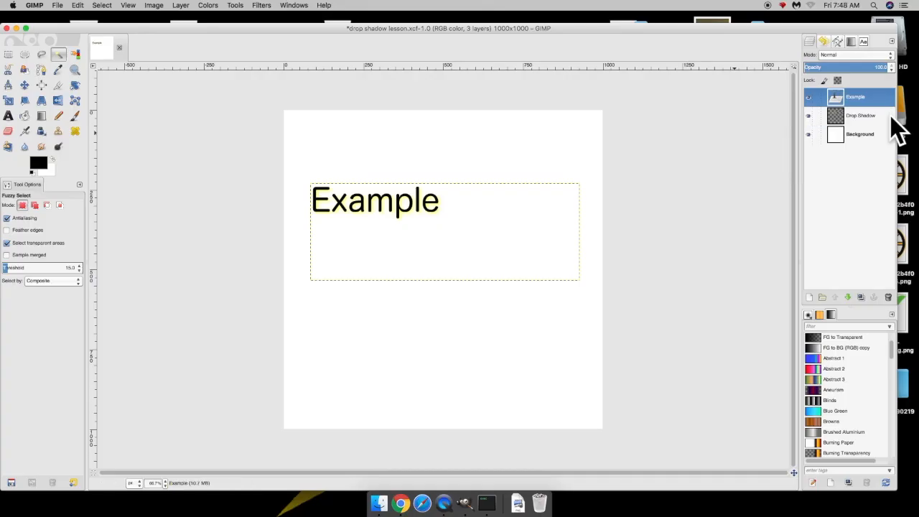
Keep the Example text layer active and save the image to its existing file
click(877, 121)
click(872, 104)
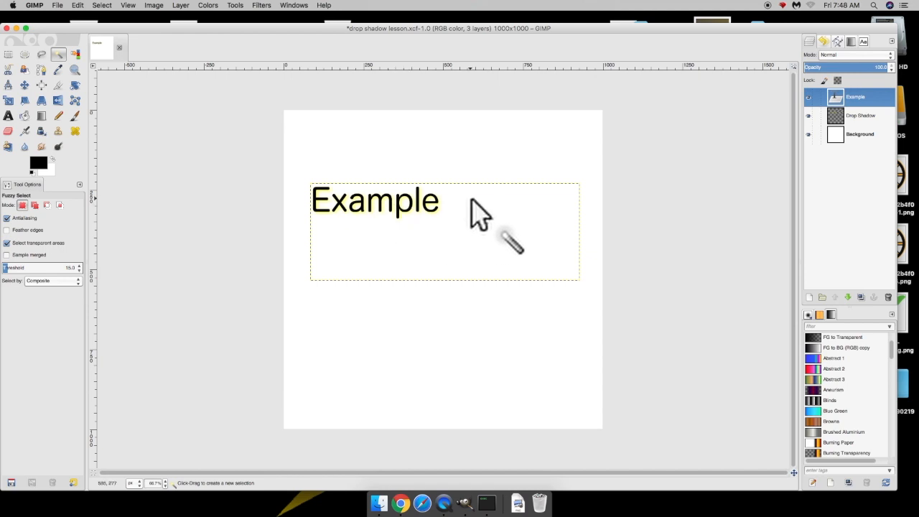
key(super+s)
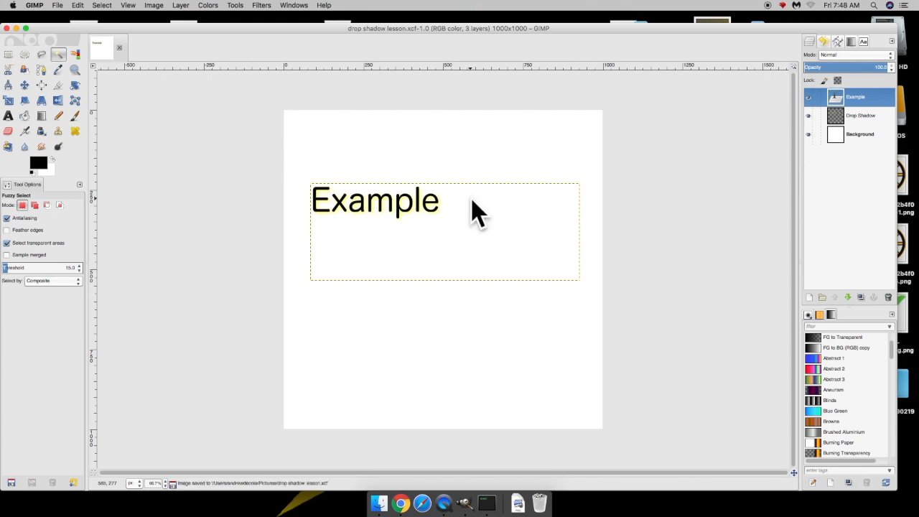